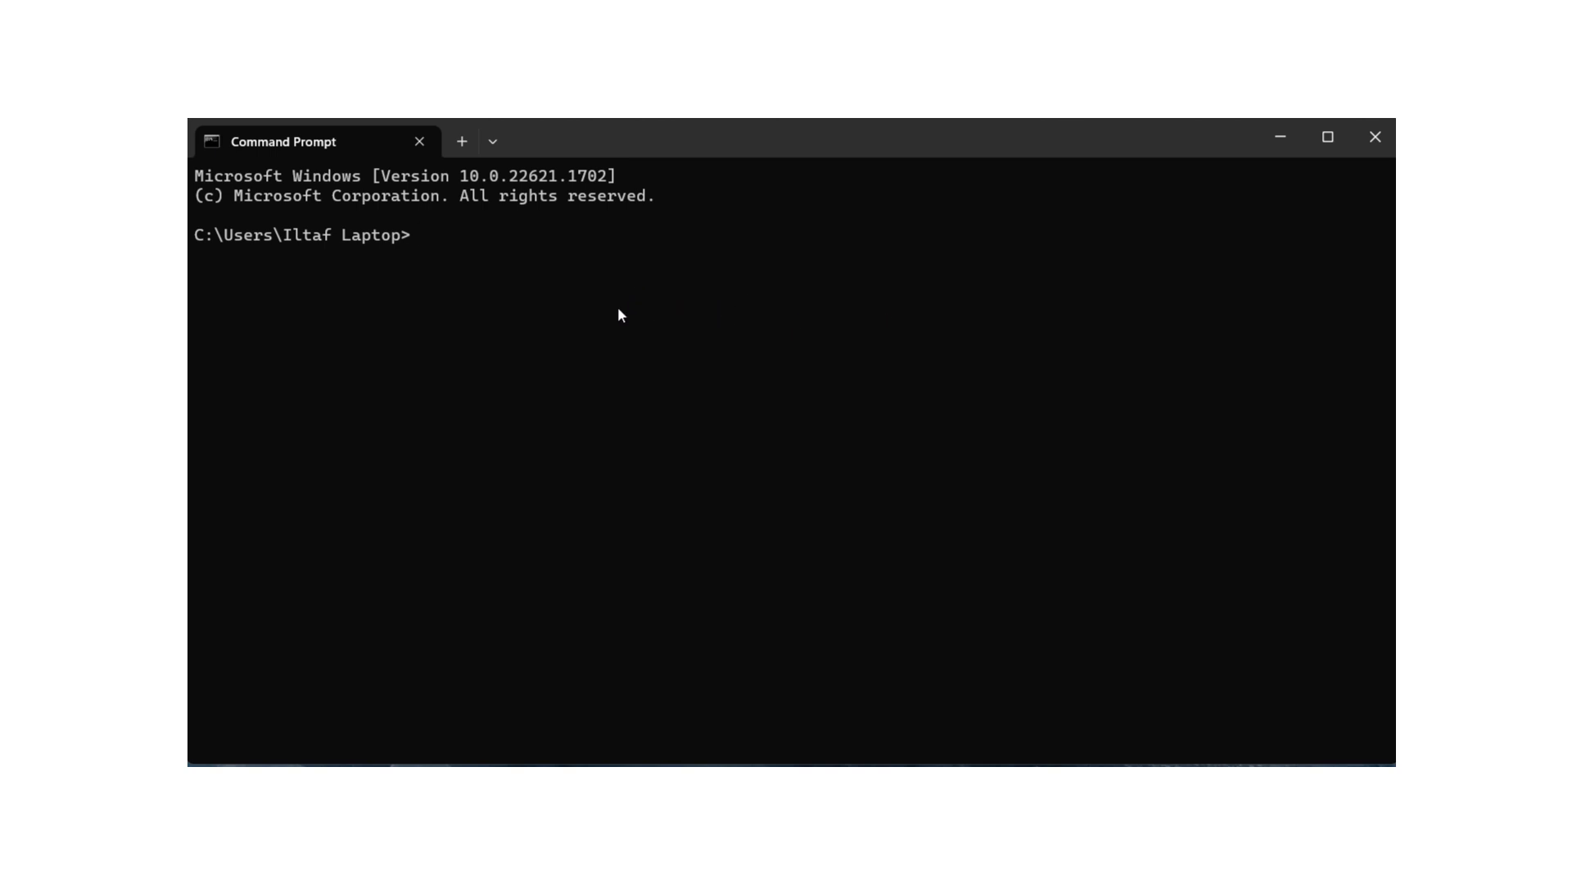
text( pip )
text(install )
text(pa)
text(ndas)
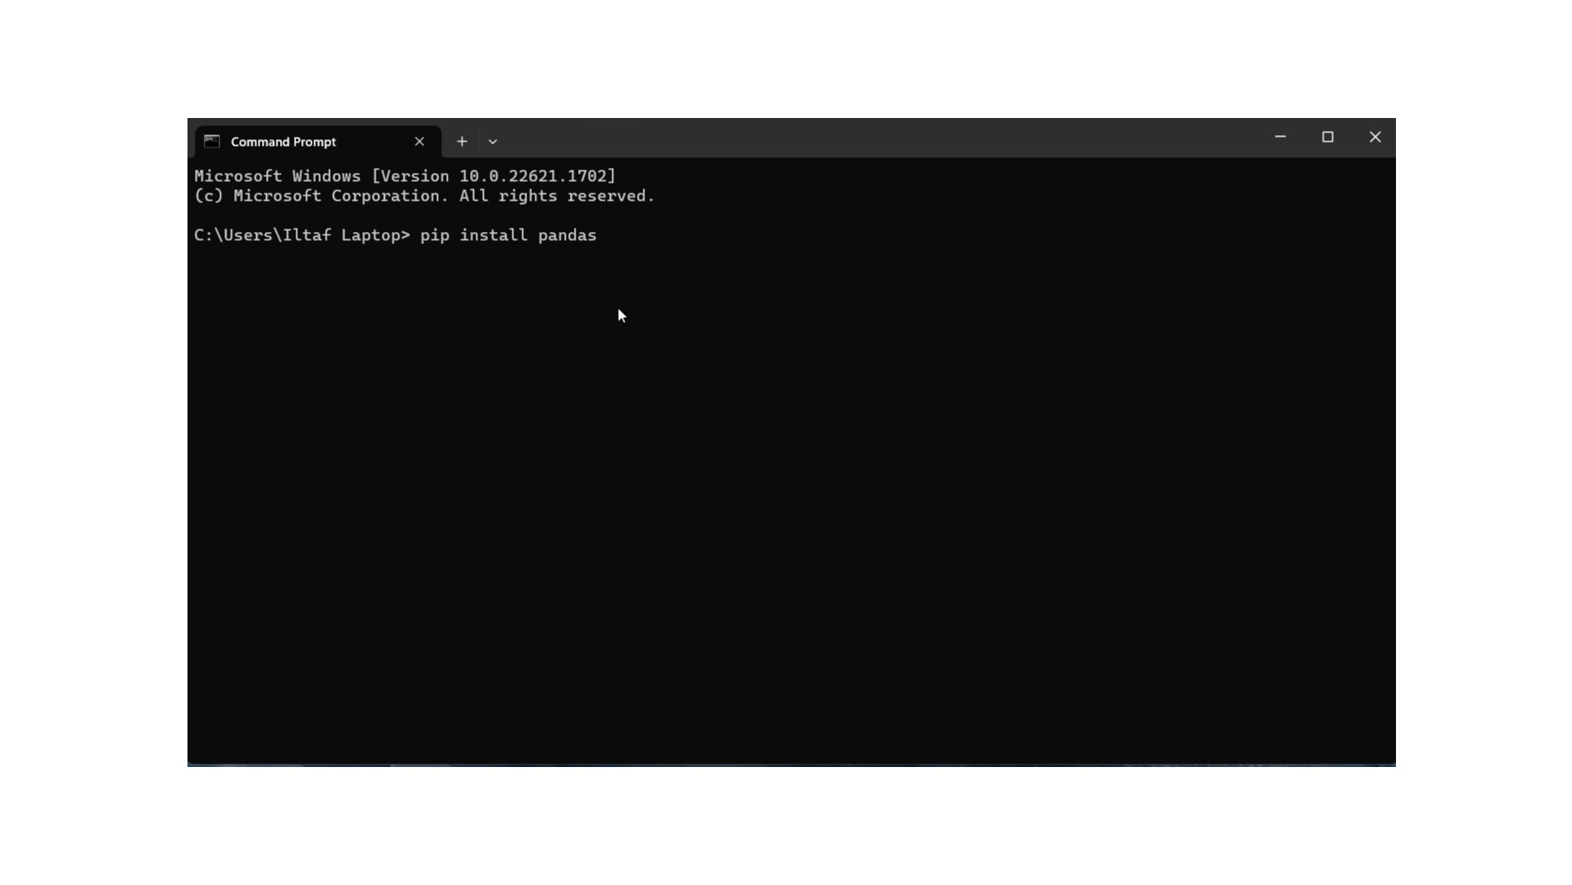
Step: Submit 'pip install pandas' at the prompt so pandas begins downloading and installing
key(Return)
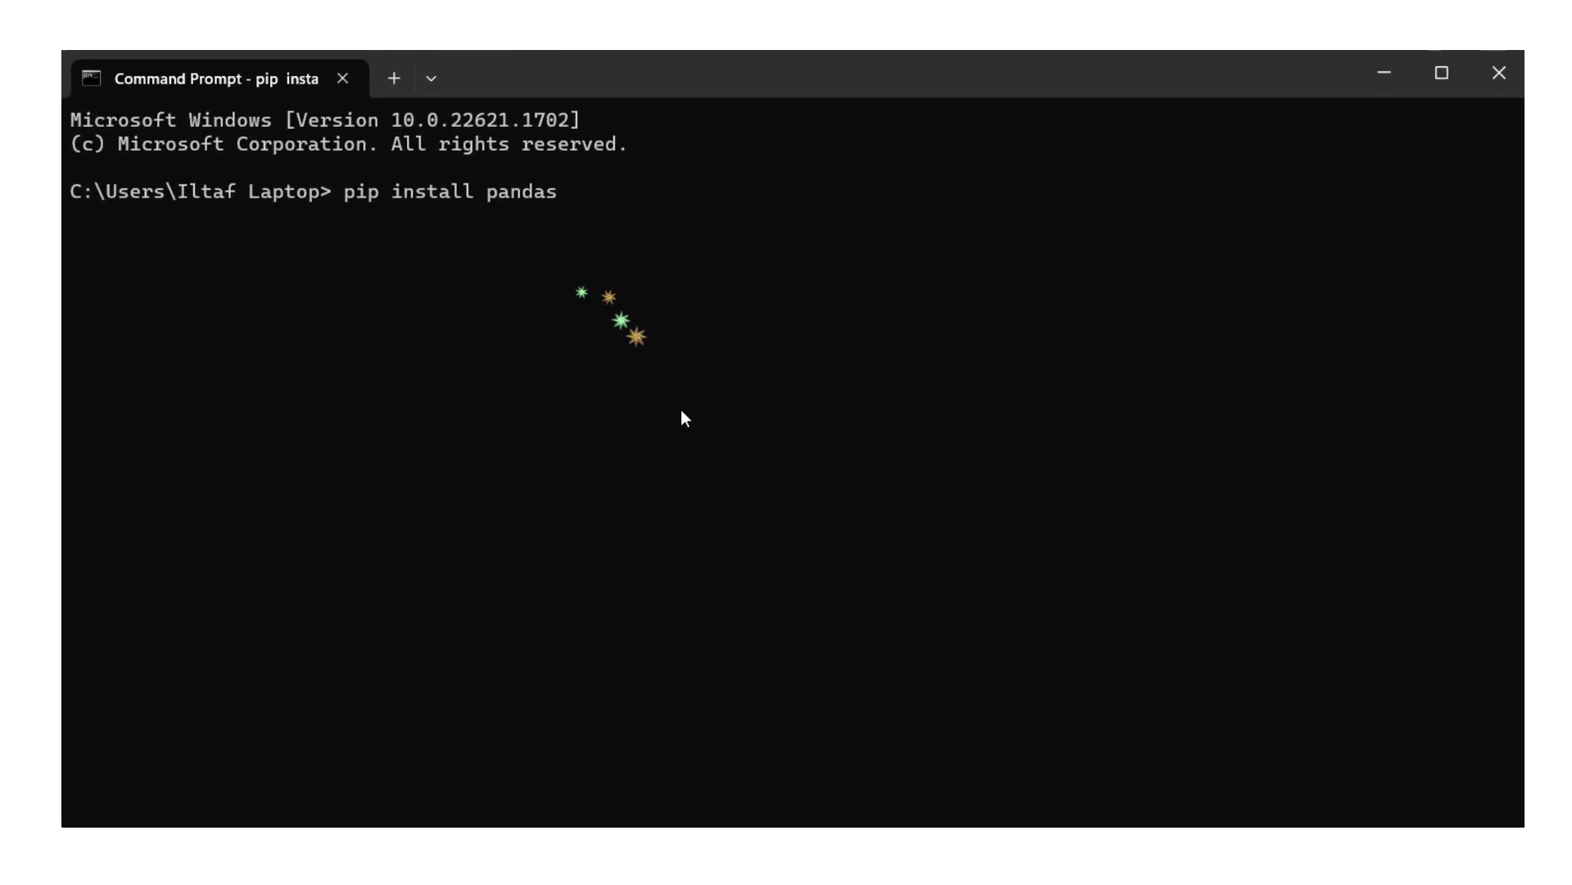